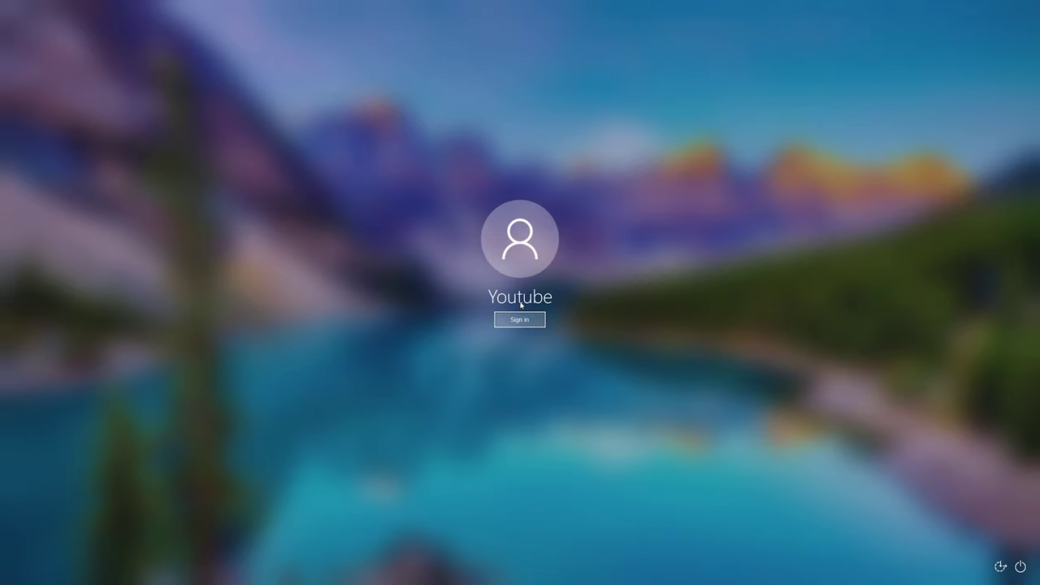
Step: Sign in to Windows and open the Colors page of the personalization settings
{"action": "left_click", "coordinate": [519, 320]}
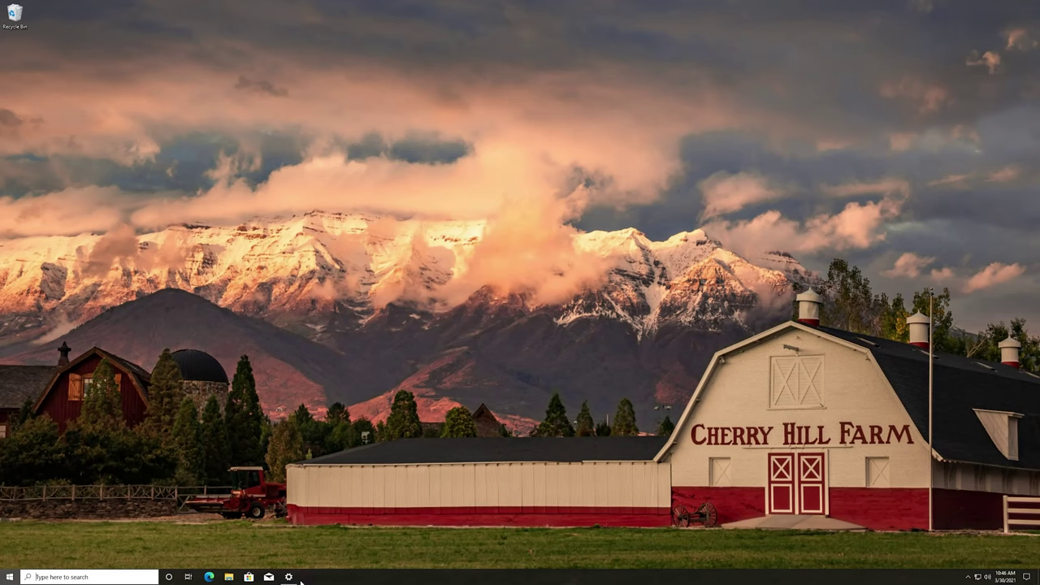
{"action": "left_click", "coordinate": [289, 577]}
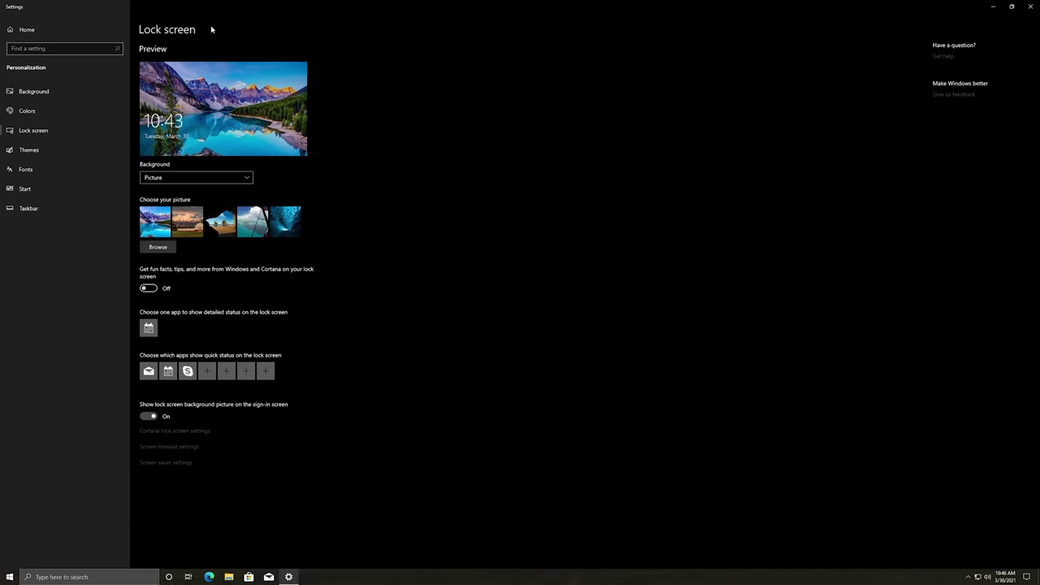
{"action": "left_click", "coordinate": [32, 118]}
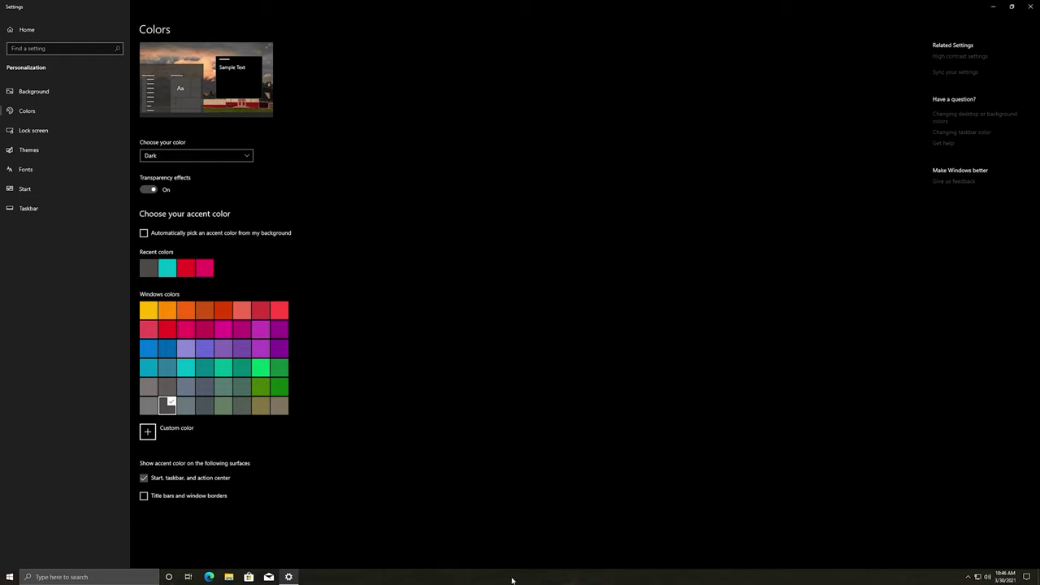
Step: Turn the transparency effects off and back on, and minimize the Settings window
{"action": "left_click", "coordinate": [147, 190]}
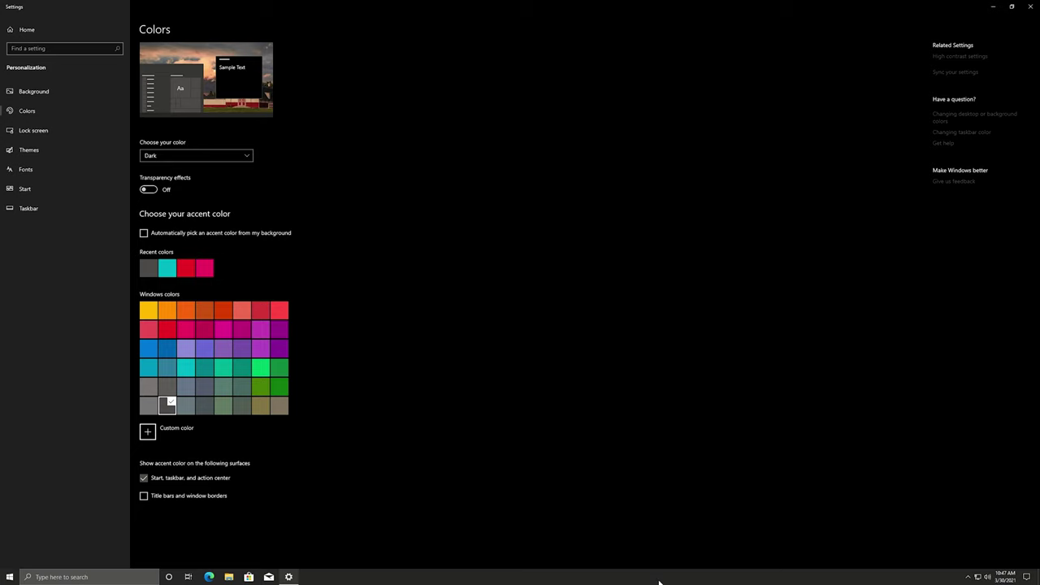
{"action": "left_click", "coordinate": [148, 191]}
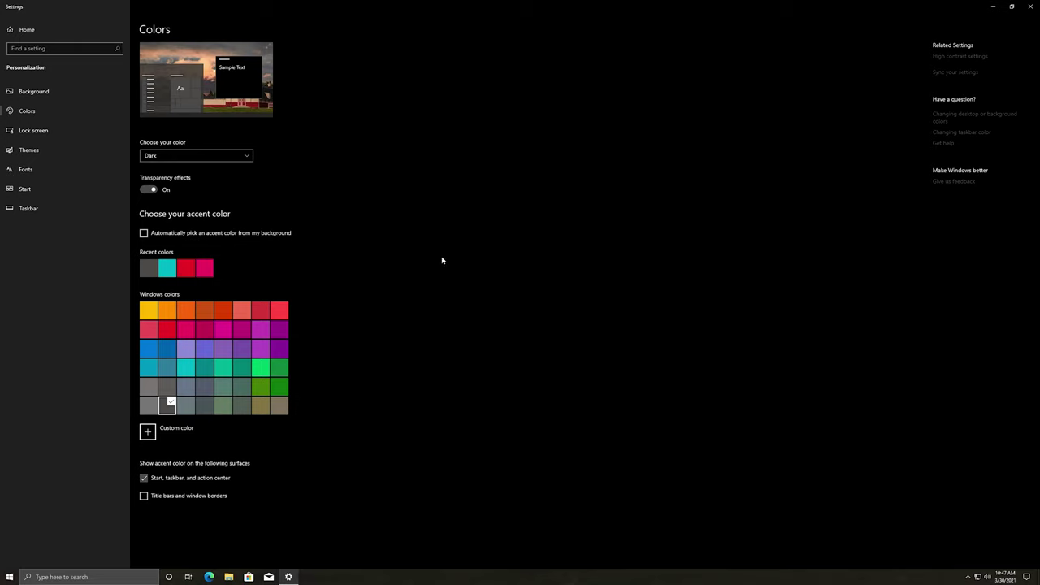
{"action": "left_click", "coordinate": [994, 11]}
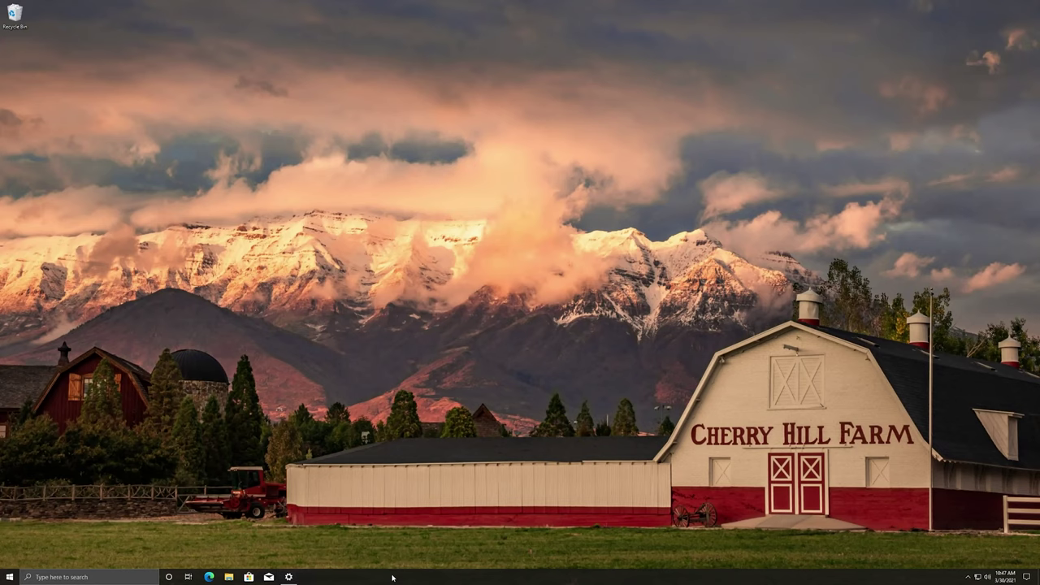
Step: Search for regedit, open Registry Editor and allow it to make changes to the device
{"action": "left_click", "coordinate": [8, 576]}
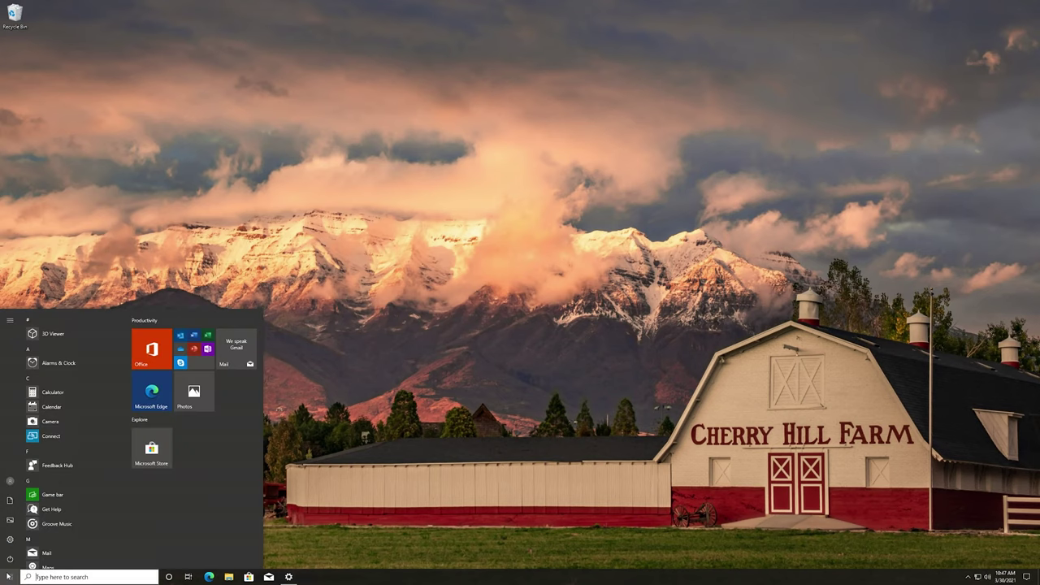
{"action": "type", "text": "regedit"}
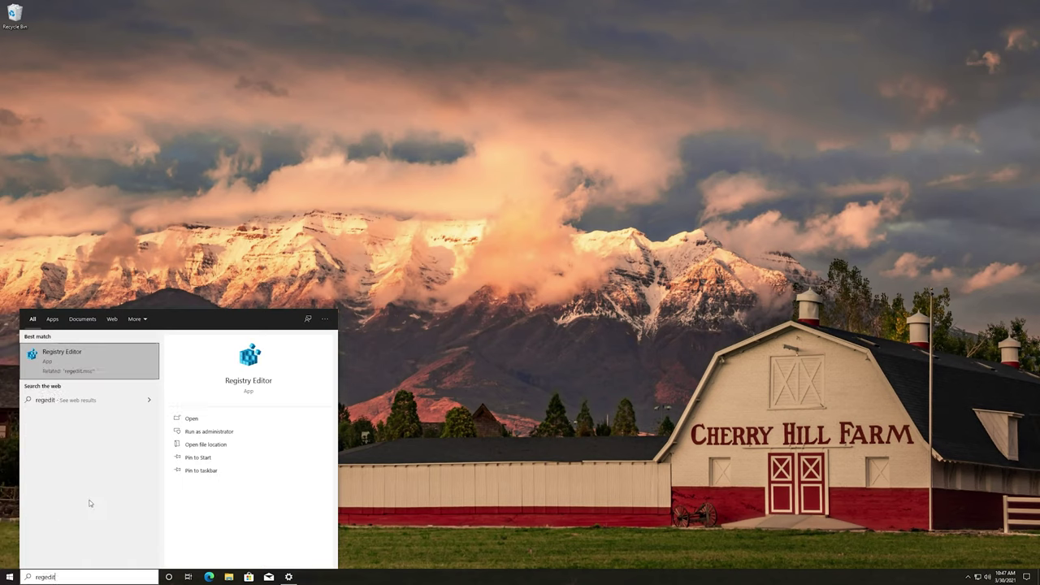
{"action": "left_click", "coordinate": [66, 361]}
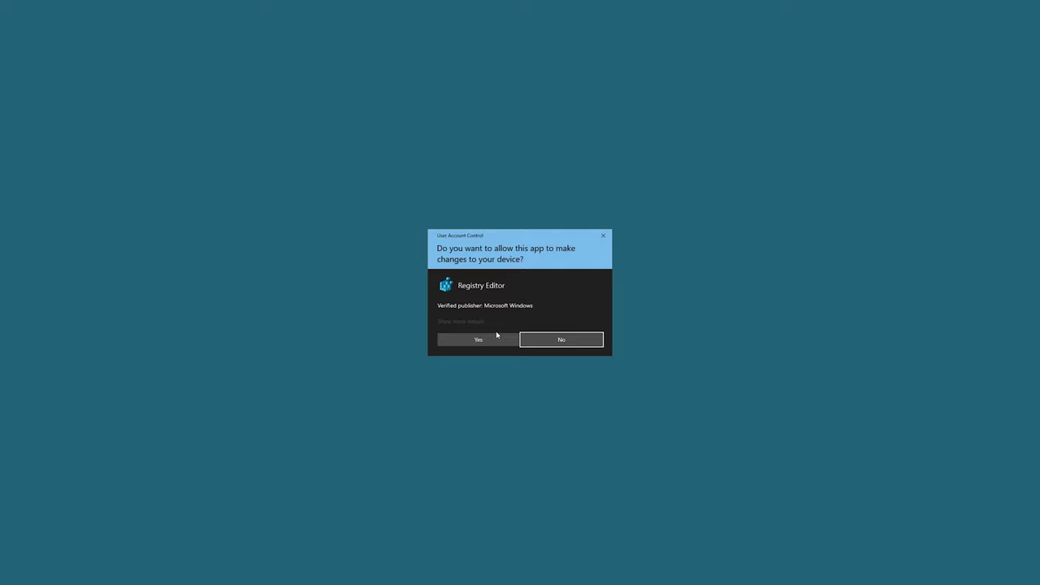
{"action": "left_click", "coordinate": [477, 340]}
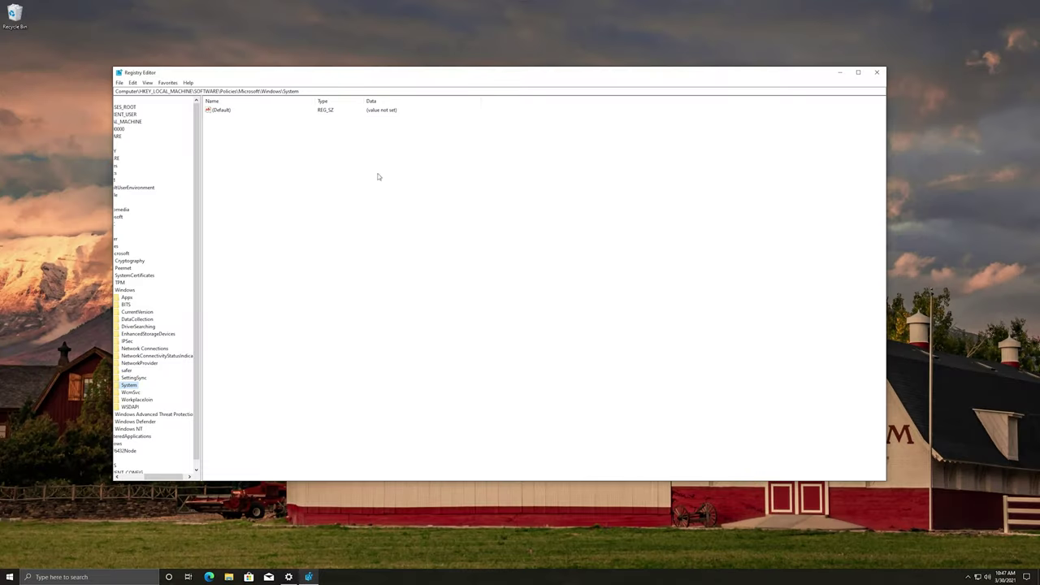
Step: Widen the registry key tree and select the key HKEY_LOCAL_MACHINE\SOFTWARE\Policies\Microsoft\Windows\System
{"action": "left_click_drag", "start_coordinate": [406, 72], "coordinate": [466, 84]}
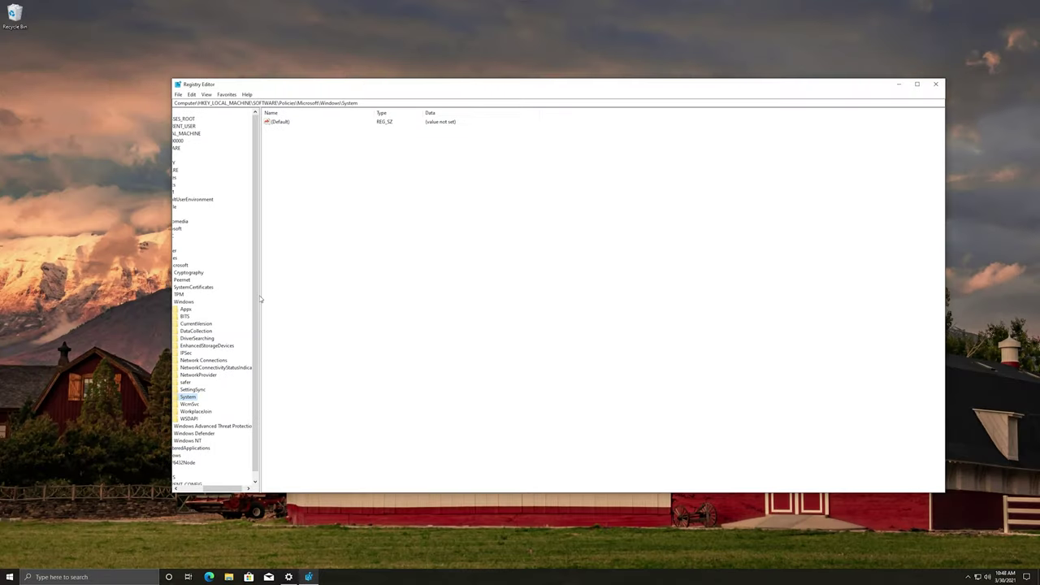
{"action": "left_click_drag", "start_coordinate": [256, 298], "coordinate": [335, 310]}
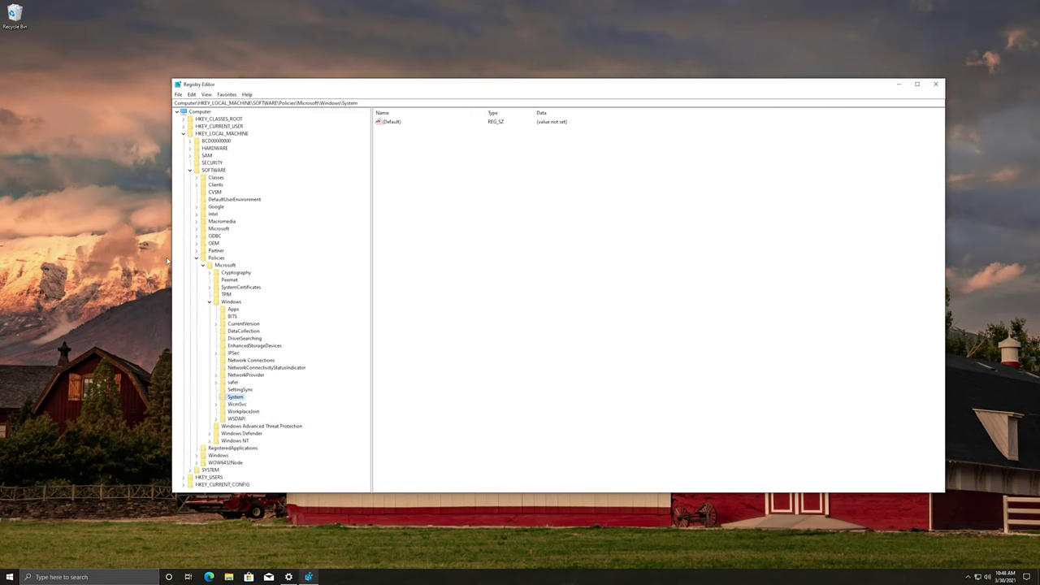
{"action": "left_click_drag", "start_coordinate": [173, 260], "coordinate": [133, 260]}
{"action": "left_click", "coordinate": [144, 133]}
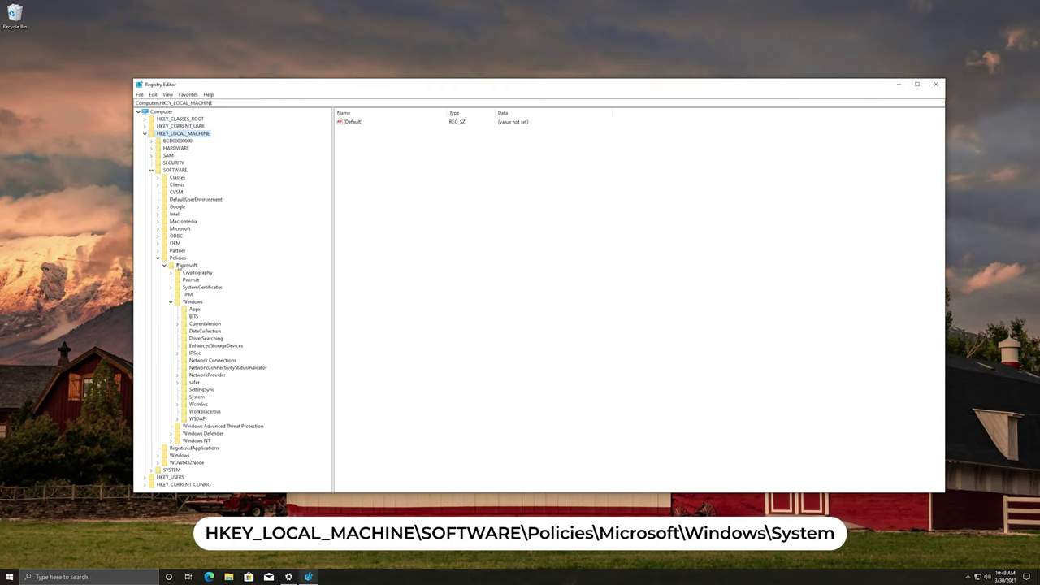
{"action": "left_click", "coordinate": [171, 303]}
{"action": "left_click", "coordinate": [171, 303]}
{"action": "left_click", "coordinate": [195, 397]}
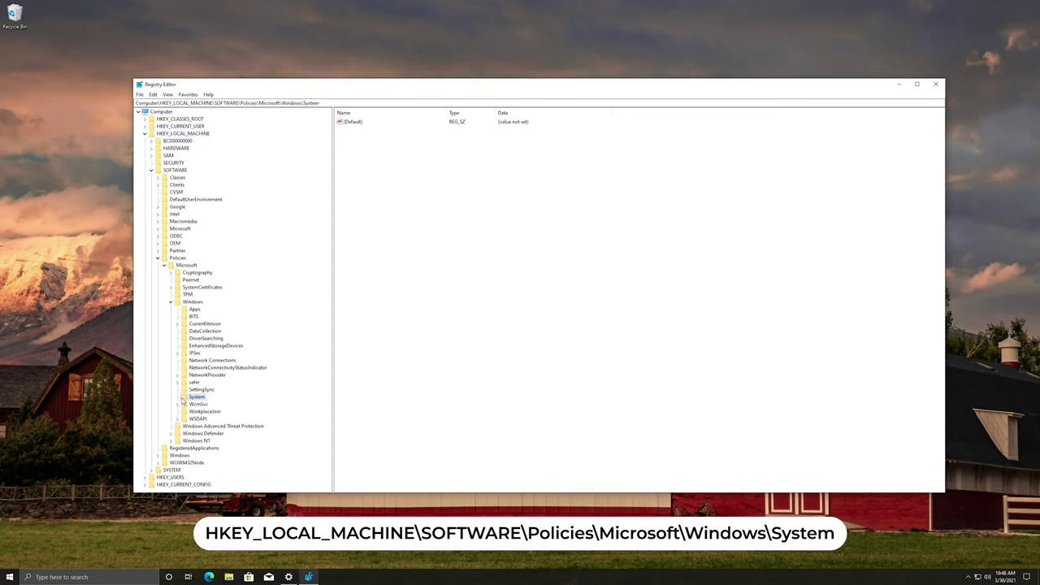
{"action": "left_click", "coordinate": [434, 232]}
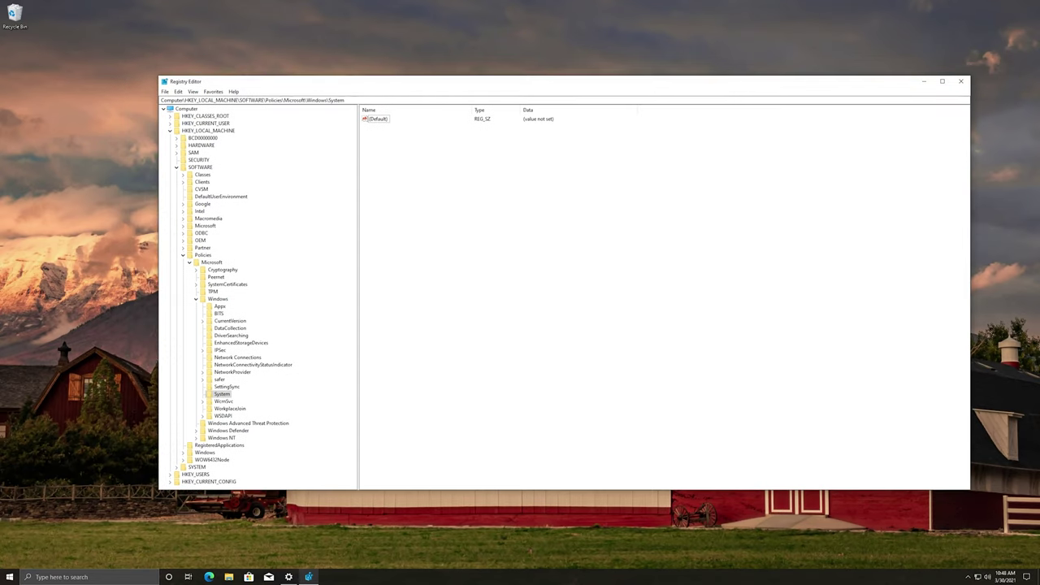
Step: Create a DWORD (32-bit) value named DisableAcrylicBackgroundOnLogon in the System key
{"action": "right_click", "coordinate": [406, 168]}
{"action": "mouse_move", "coordinate": [424, 172]}
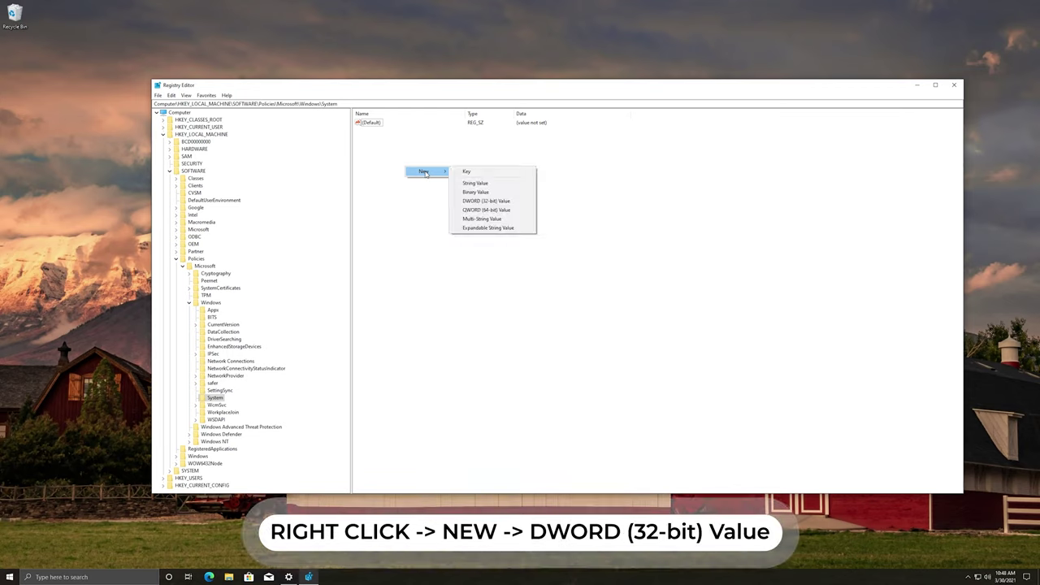
{"action": "left_click", "coordinate": [473, 201]}
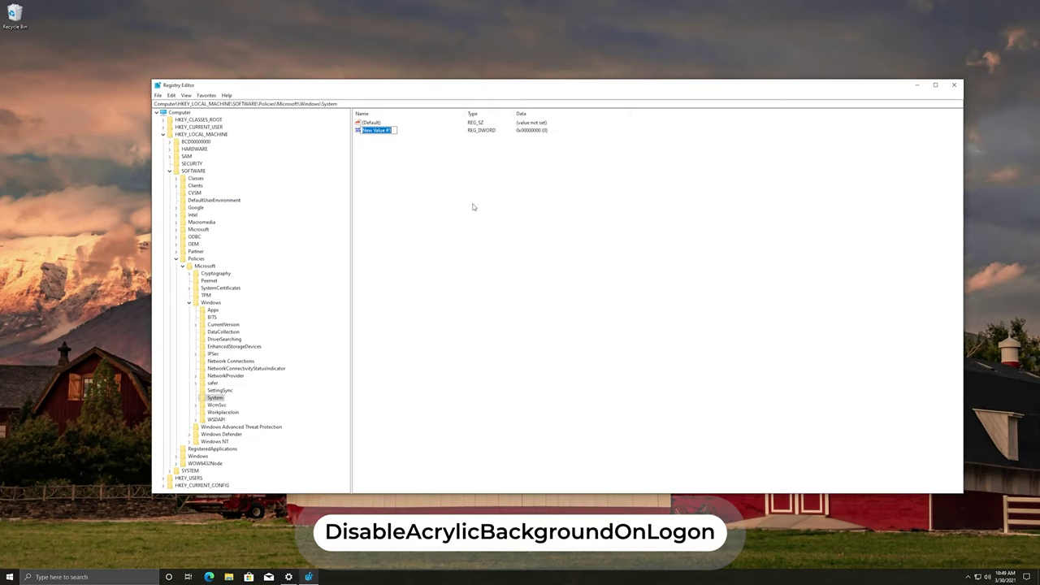
{"action": "type", "text": "DisableAcrylicBackgroundOnLogon"}
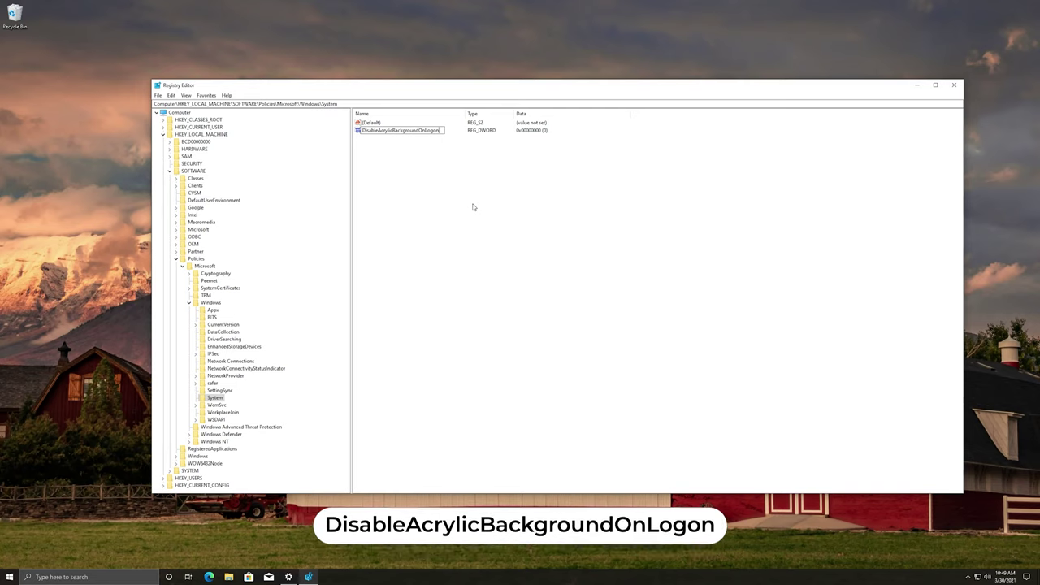
{"action": "key", "text": "Return"}
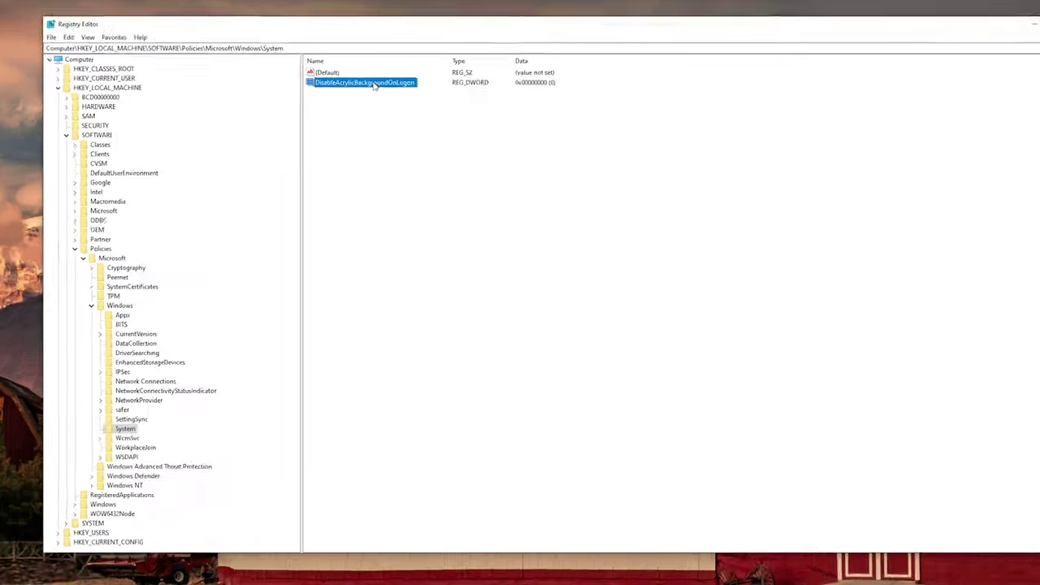
Step: Set the value data of DisableAcrylicBackgroundOnLogon to 1
{"action": "double_click", "coordinate": [407, 131]}
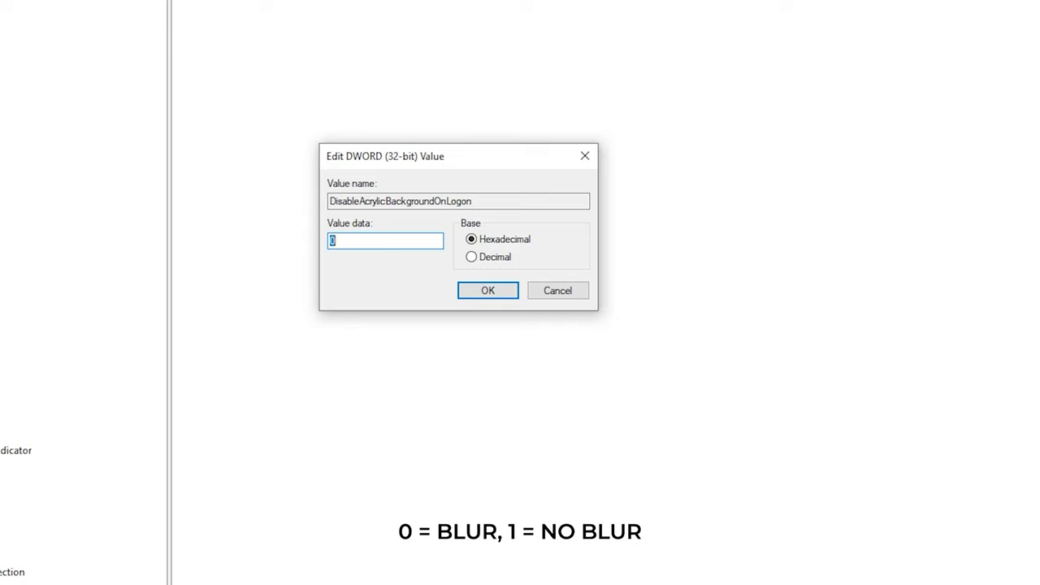
{"action": "type", "text": "1"}
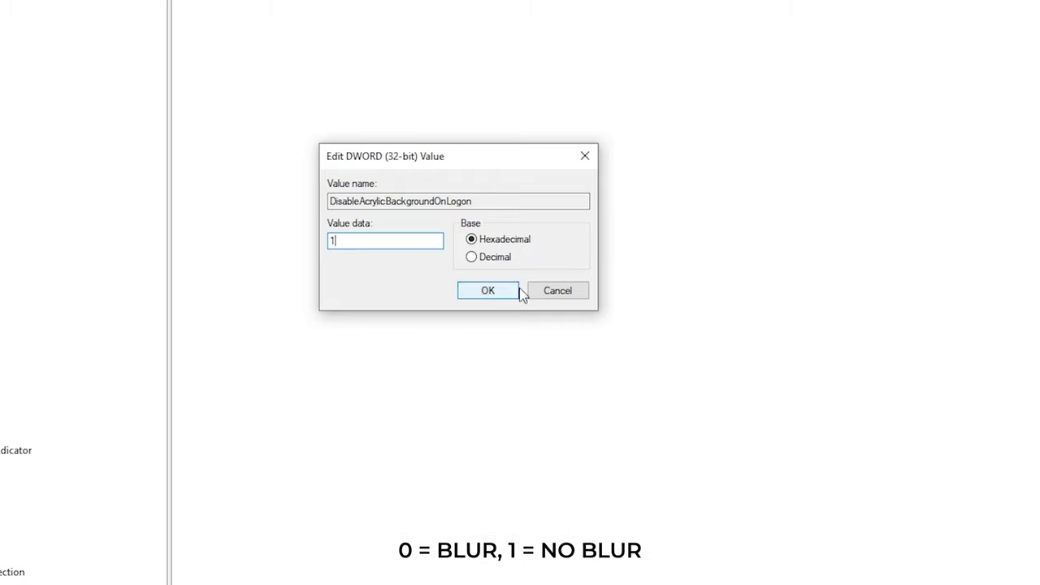
{"action": "left_click", "coordinate": [488, 298]}
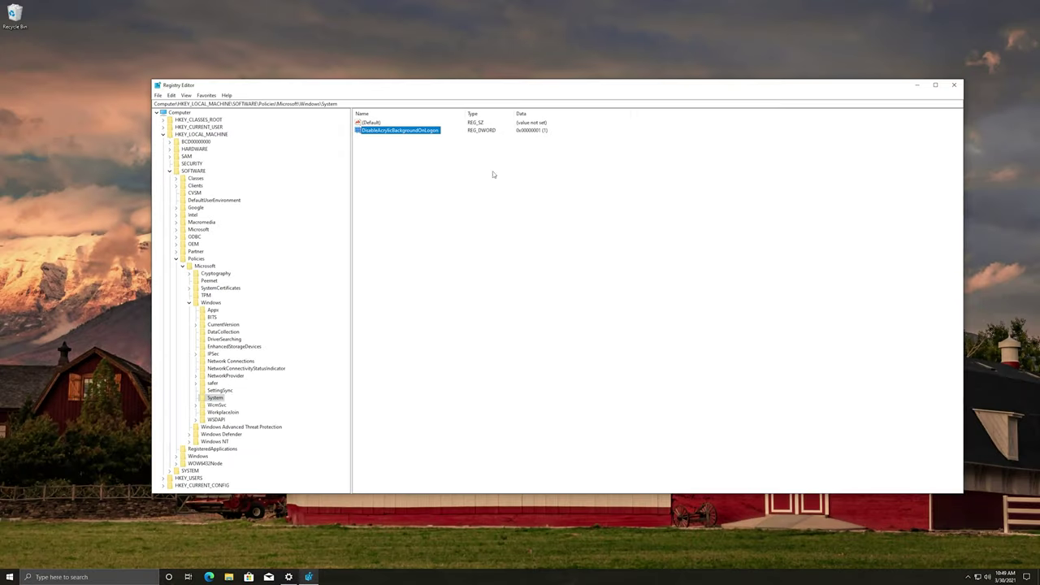
Step: Lock the computer to check the sign-in screen's background, and sign back in
{"action": "left_click", "coordinate": [10, 576]}
{"action": "left_click", "coordinate": [9, 481]}
{"action": "left_click", "coordinate": [23, 447]}
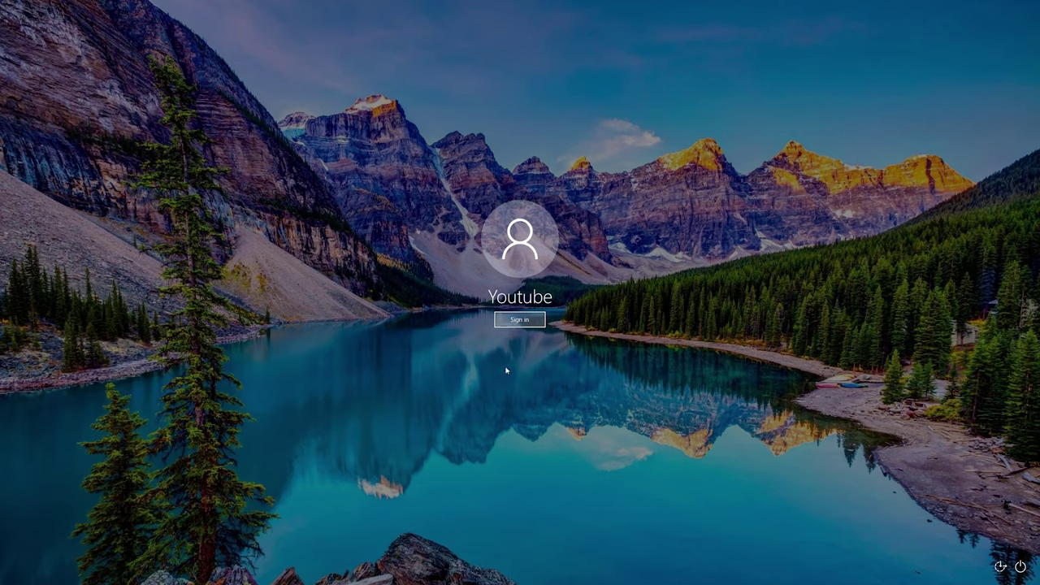
{"action": "key", "text": "Return"}
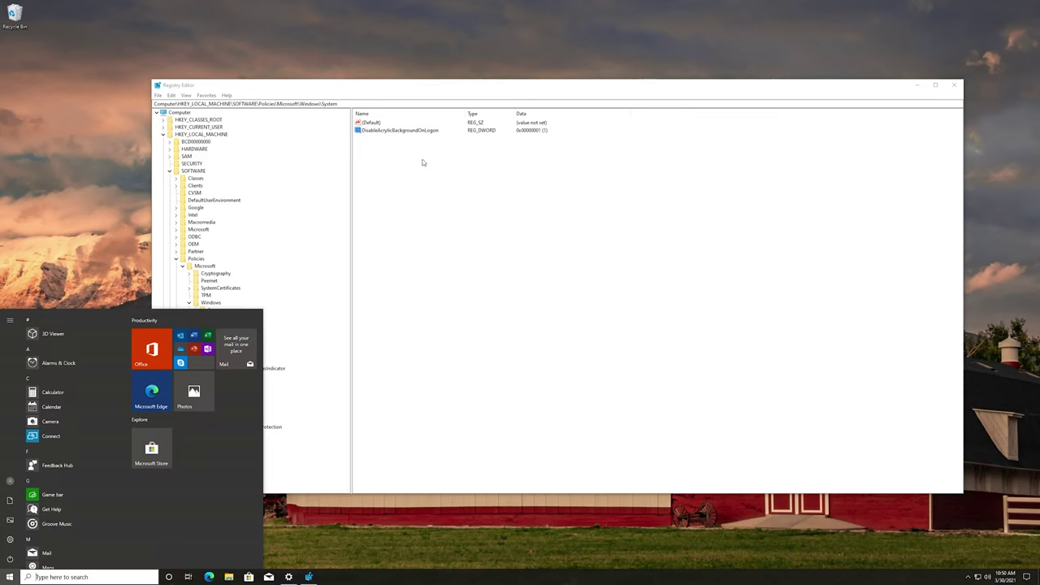
Step: Set the value data of DisableAcrylicBackgroundOnLogon to 0
{"action": "left_click", "coordinate": [420, 133]}
{"action": "double_click", "coordinate": [420, 132]}
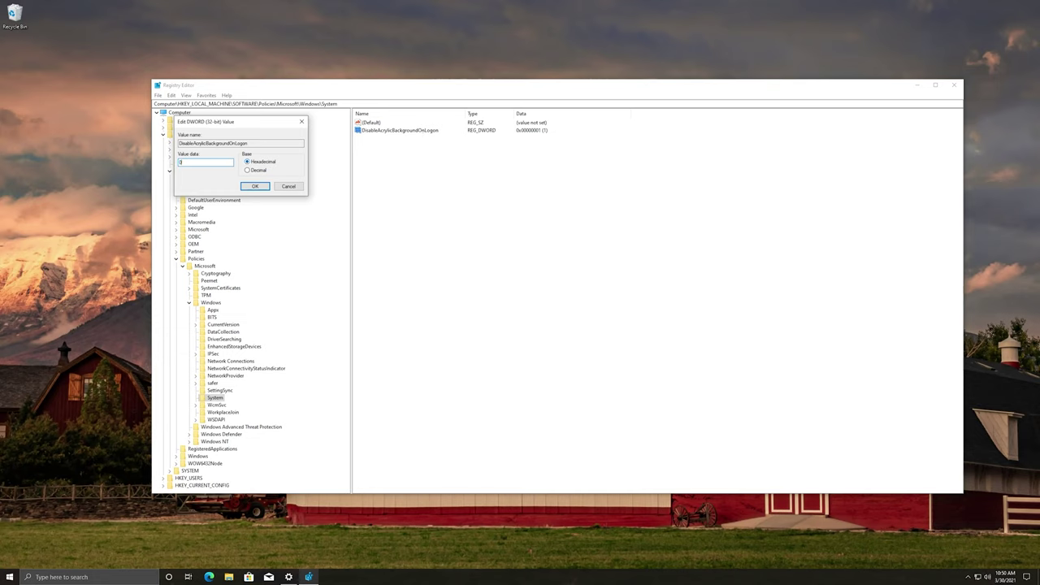
{"action": "type", "text": "0"}
{"action": "left_click", "coordinate": [254, 186]}
{"action": "right_click", "coordinate": [397, 135]}
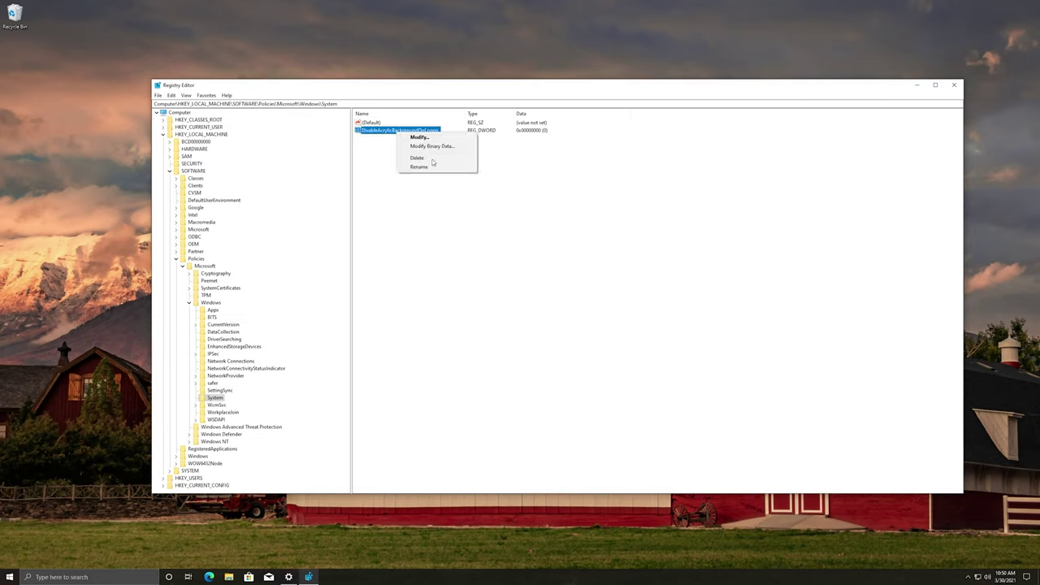
{"action": "left_click", "coordinate": [422, 159]}
{"action": "left_click", "coordinate": [581, 290]}
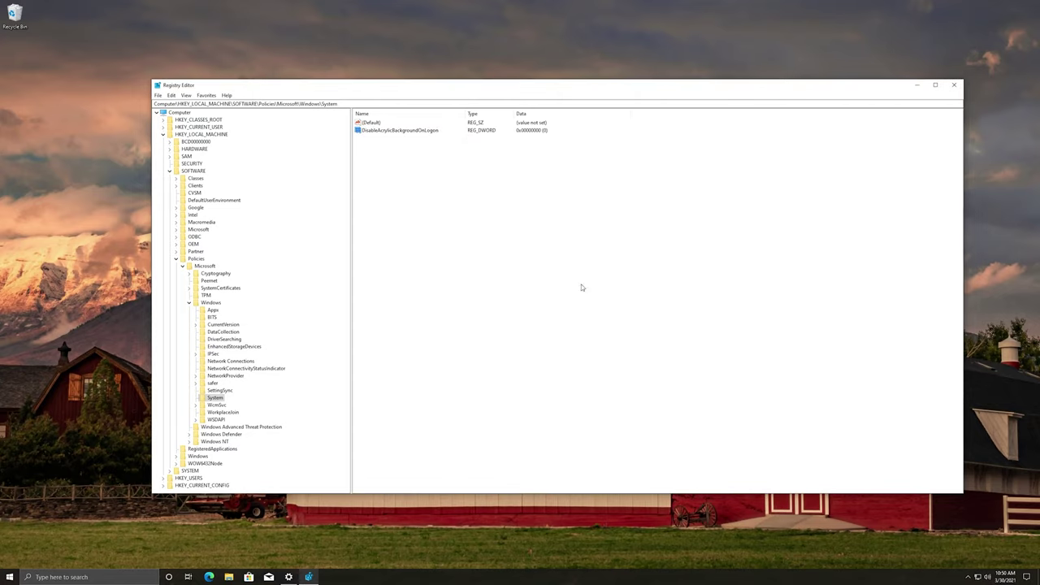
Step: Lock the computer again to check the sign-in background with the value at 0
{"action": "left_click", "coordinate": [10, 576]}
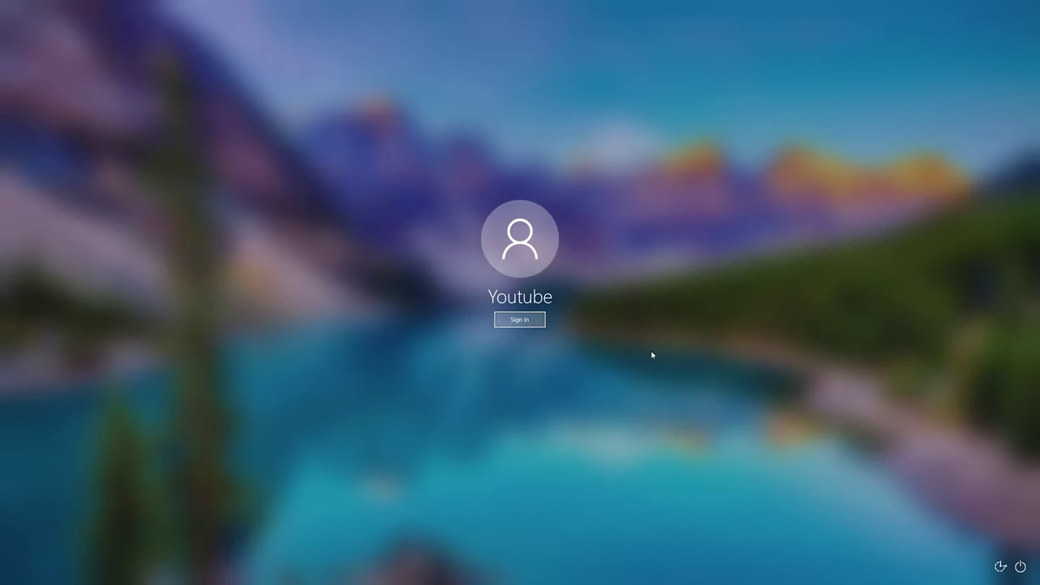